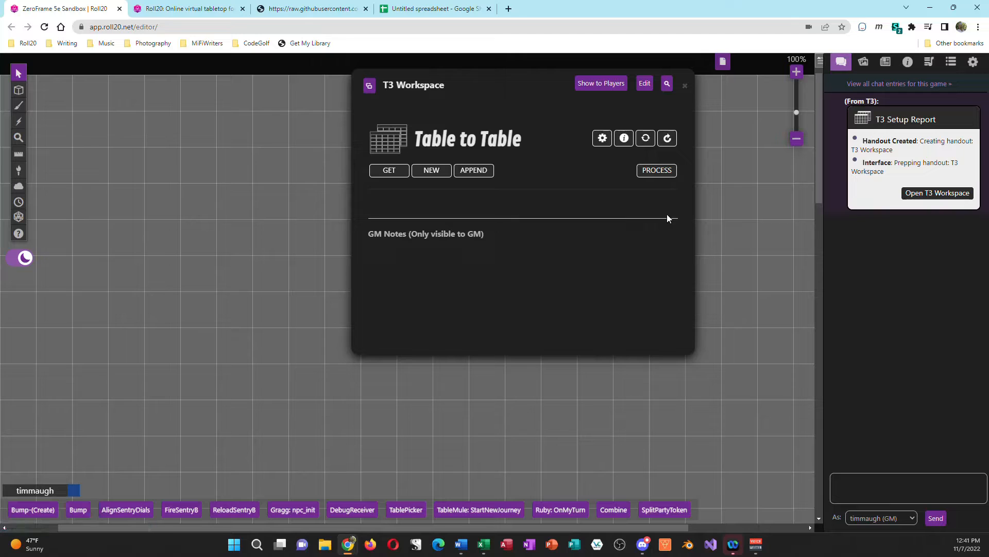
Load the existing MaleNames table into the T3 Workspace and make the handout window taller
left_click(390, 172)
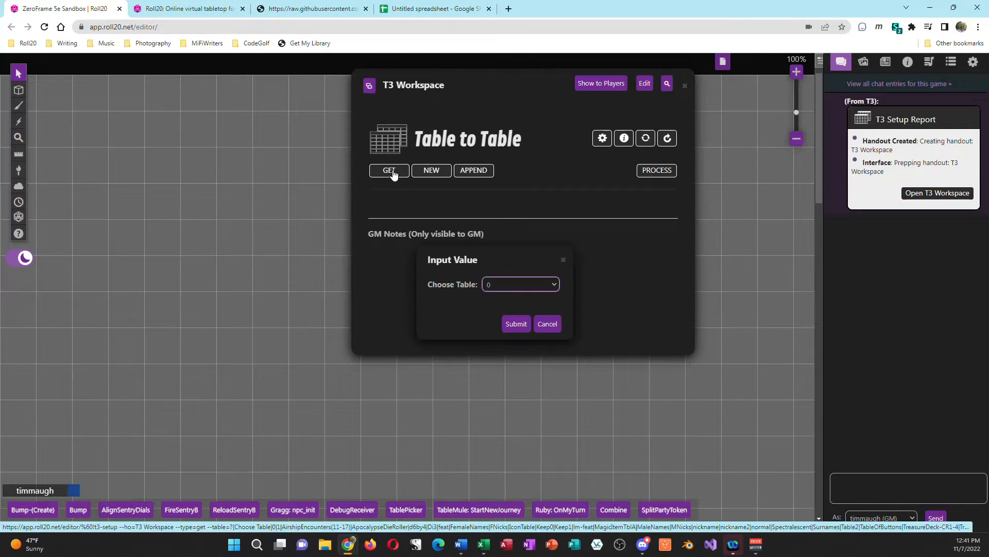
left_click(555, 285)
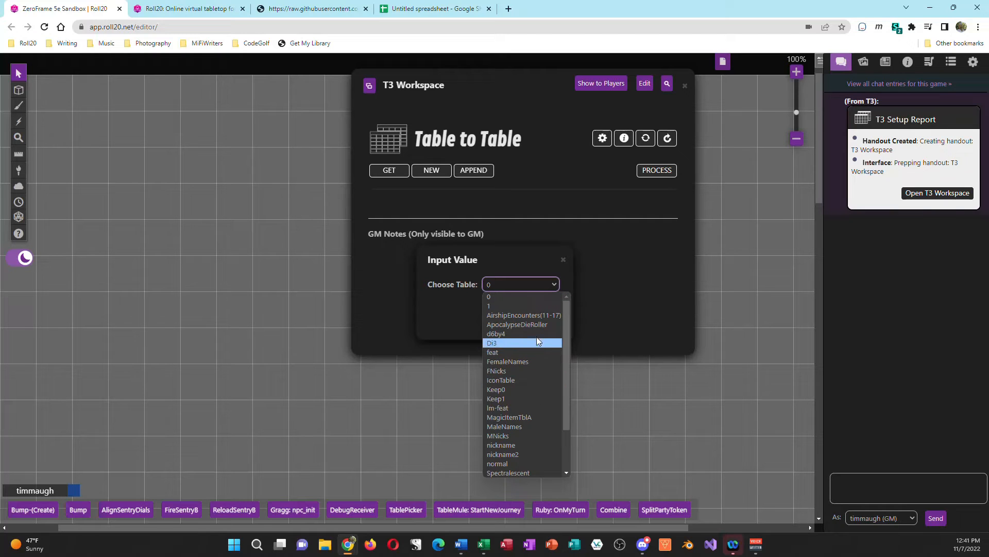
left_click(517, 427)
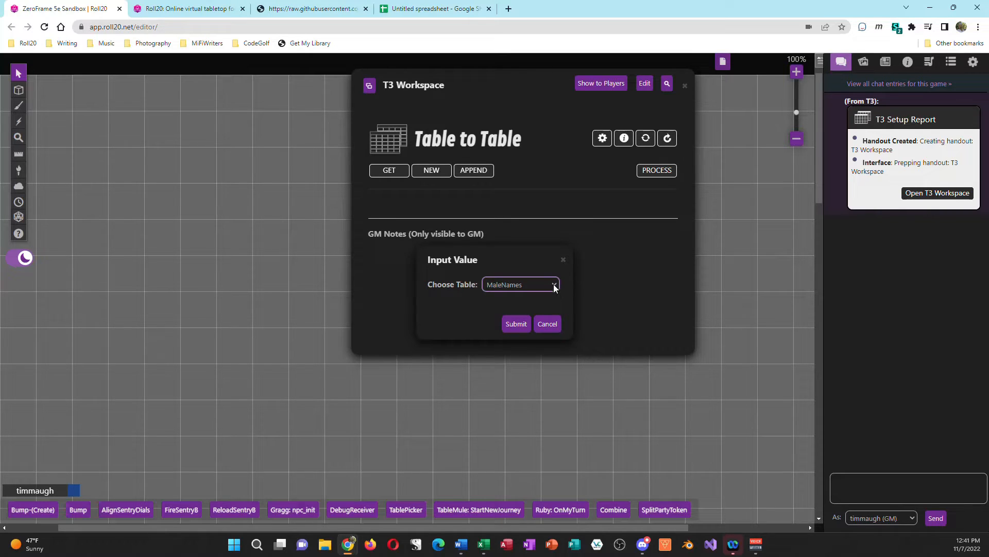
left_click(525, 328)
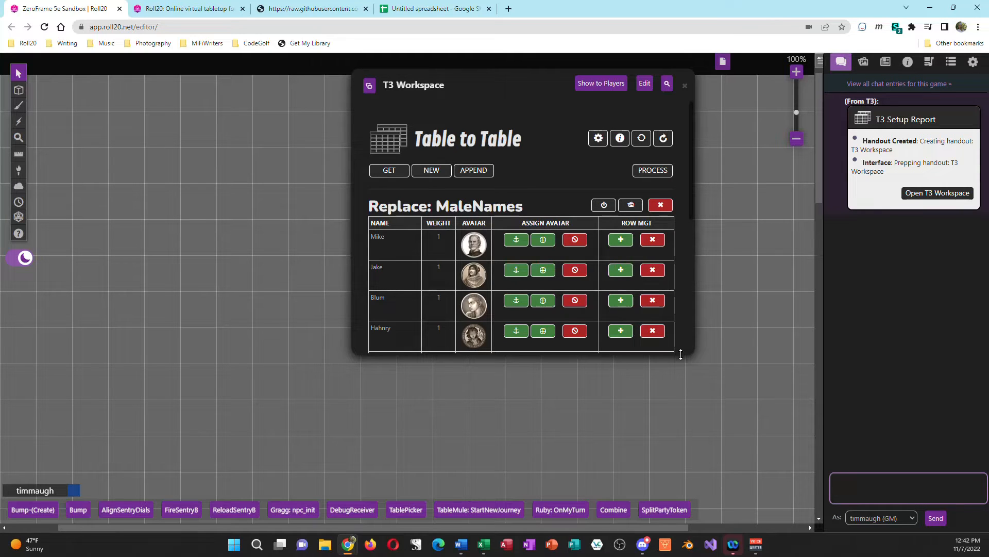
left_click_drag(680, 354, 687, 458)
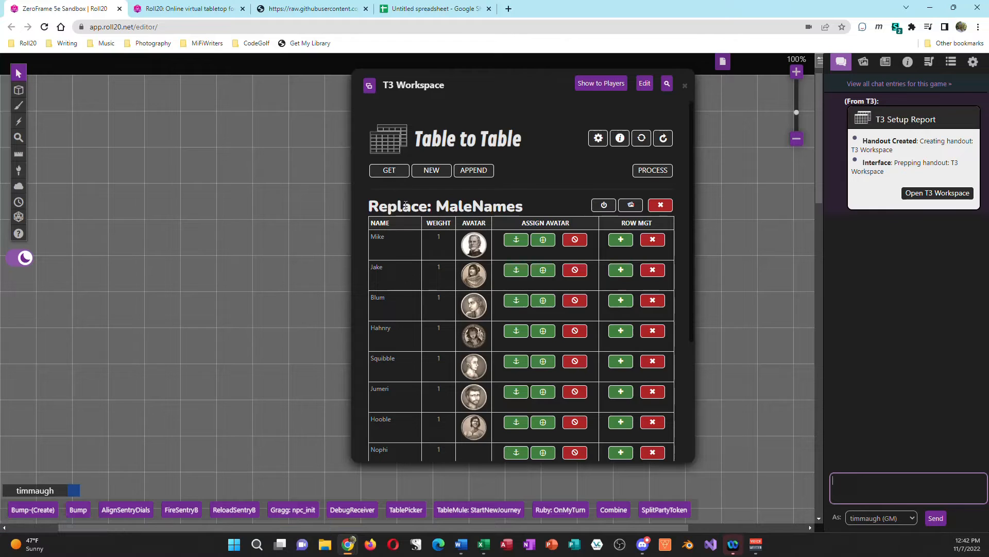
Clear the avatar assigned to the first row of the MaleNames table
double_click(450, 206)
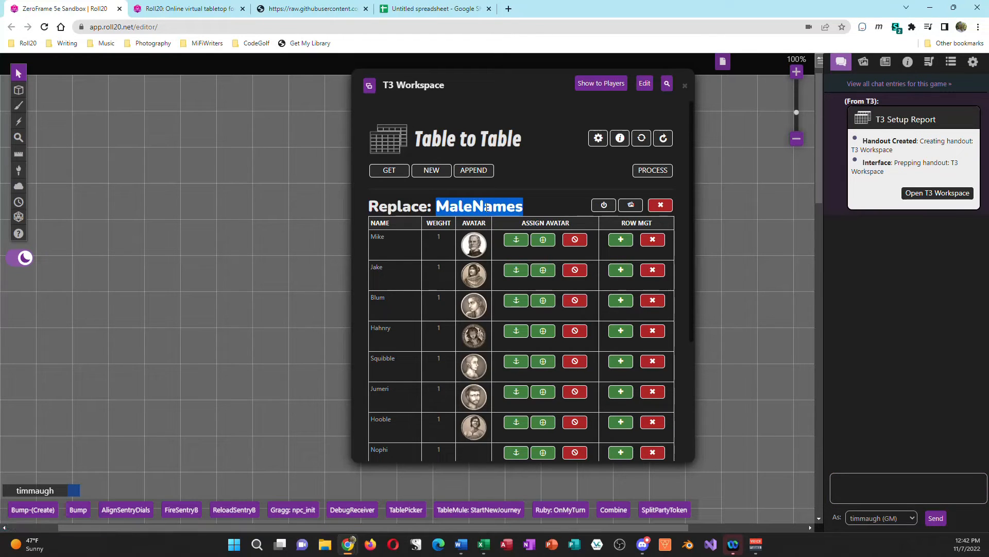
double_click(406, 208)
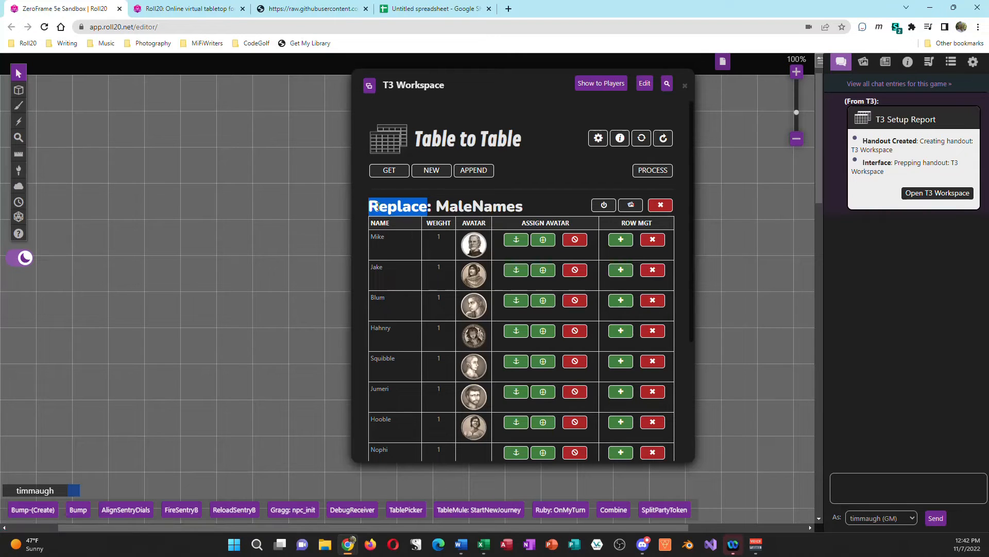
double_click(485, 205)
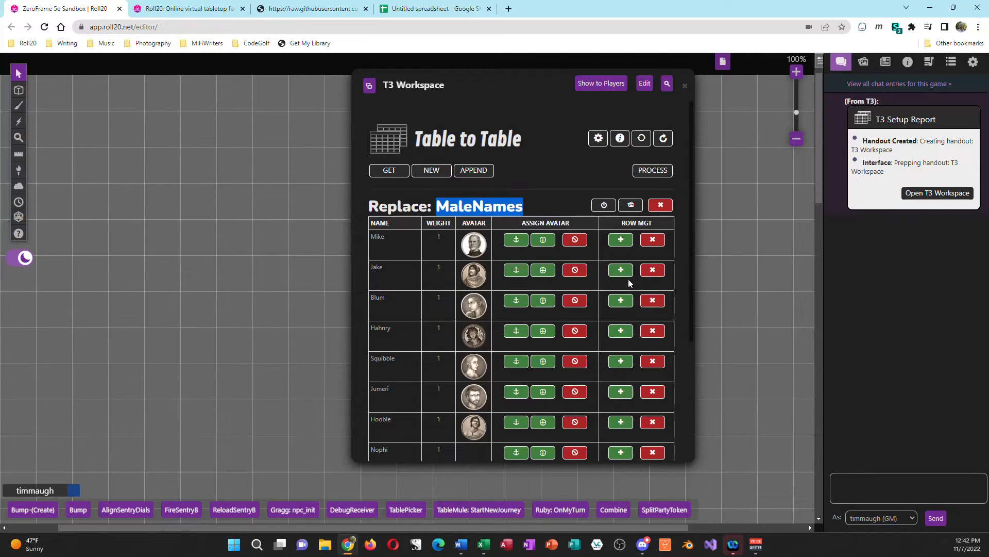
left_click(576, 241)
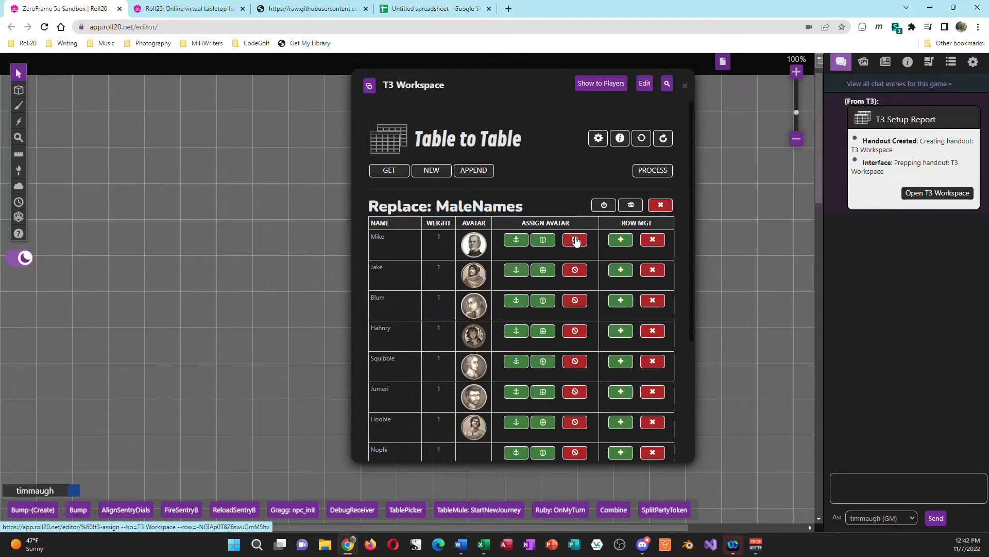
Check the items of the actual MaleNames rollable table, closing it without saving changes
left_click(951, 61)
scroll(851, 423, "down", 5)
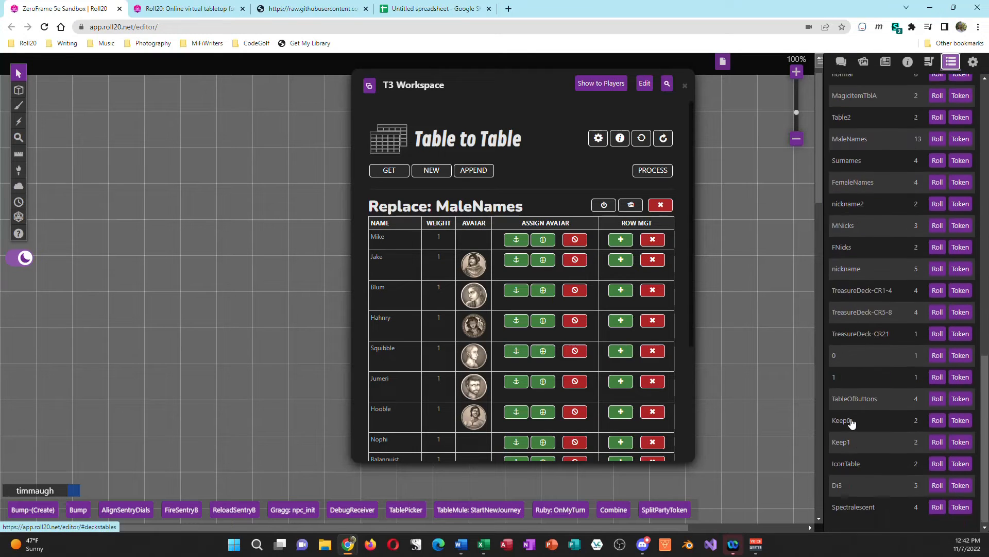
scroll(856, 415, "up", 3)
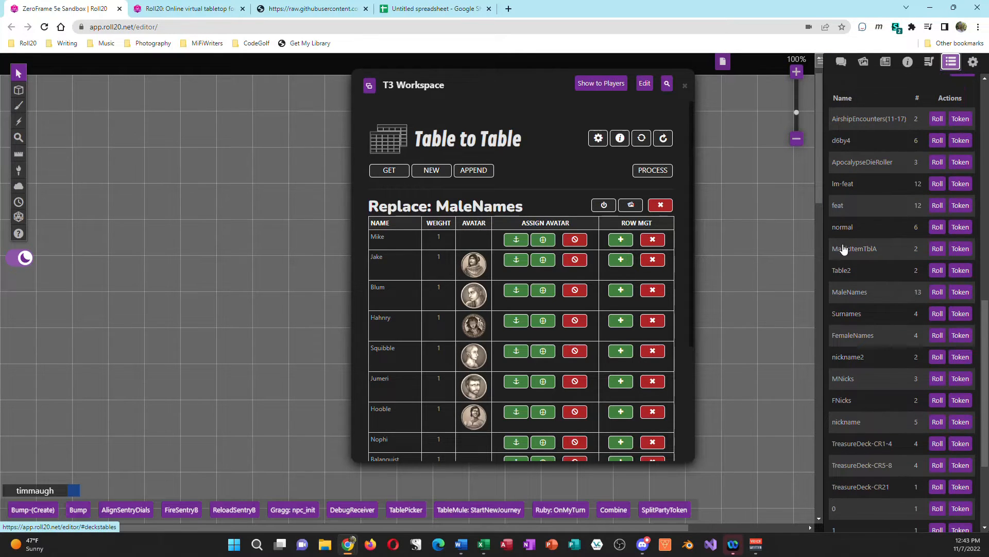
left_click(848, 294)
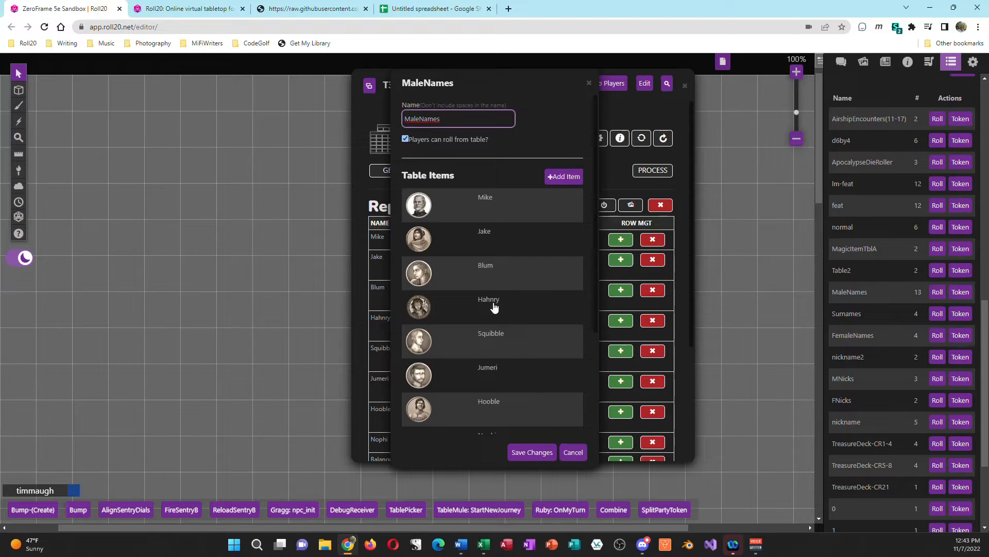
left_click(572, 451)
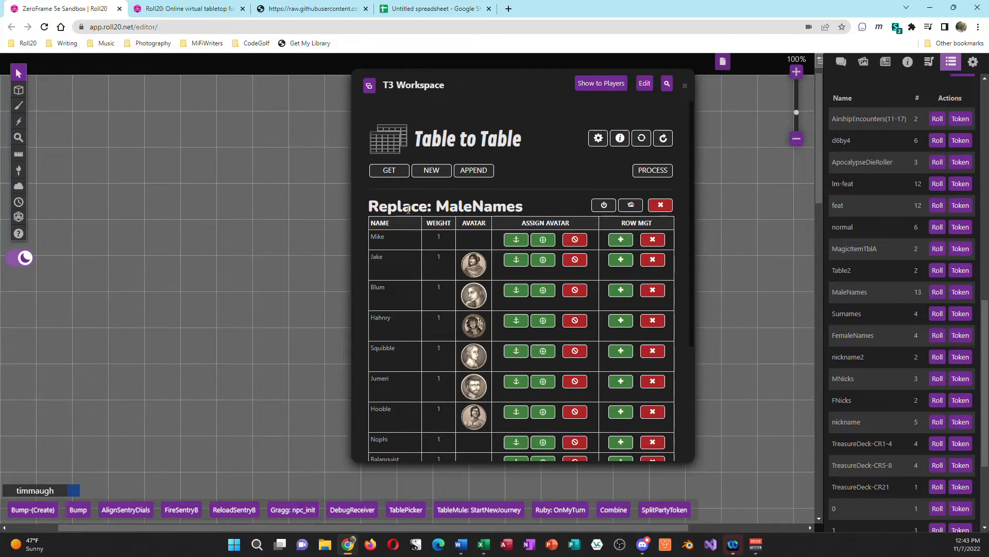
Process the workspace table and check the first item's avatar in the MaleNames rollable table
left_click(658, 174)
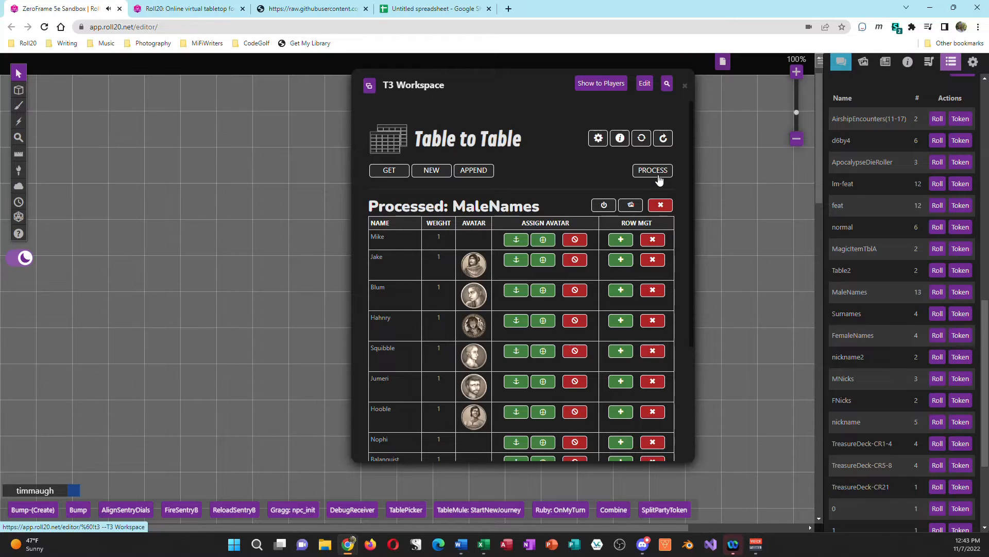
left_click(846, 292)
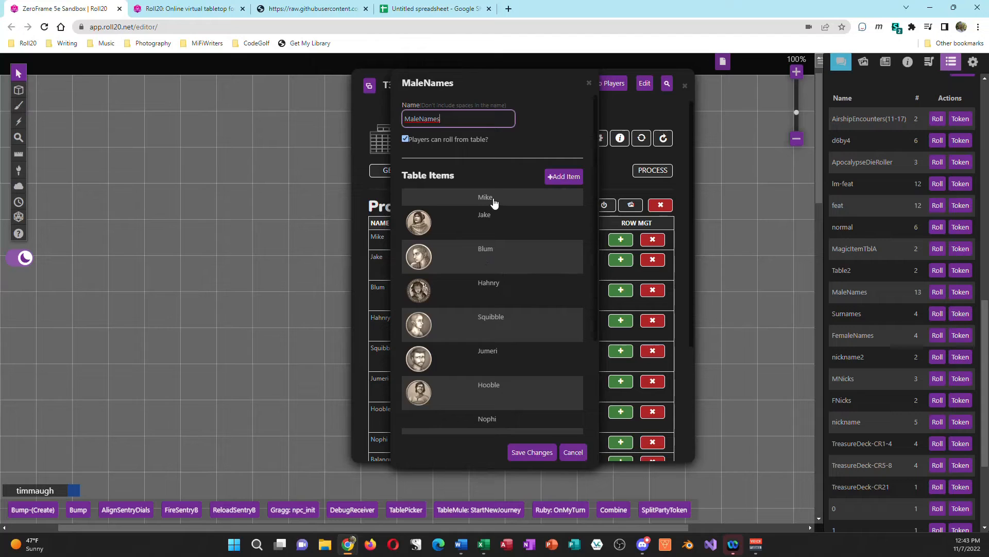
left_click(553, 449)
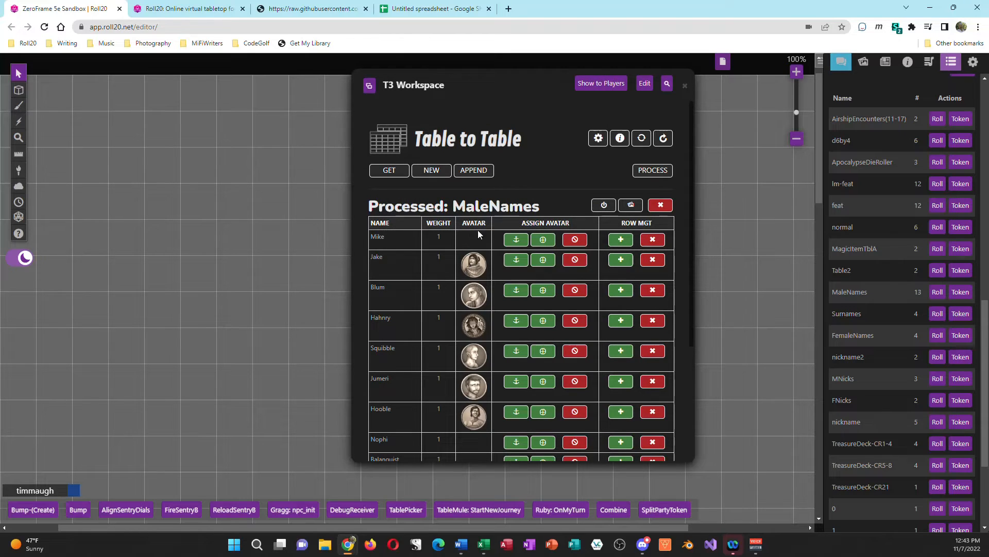
Switch the processed MaleNames table in the workspace back to Replace
double_click(407, 206)
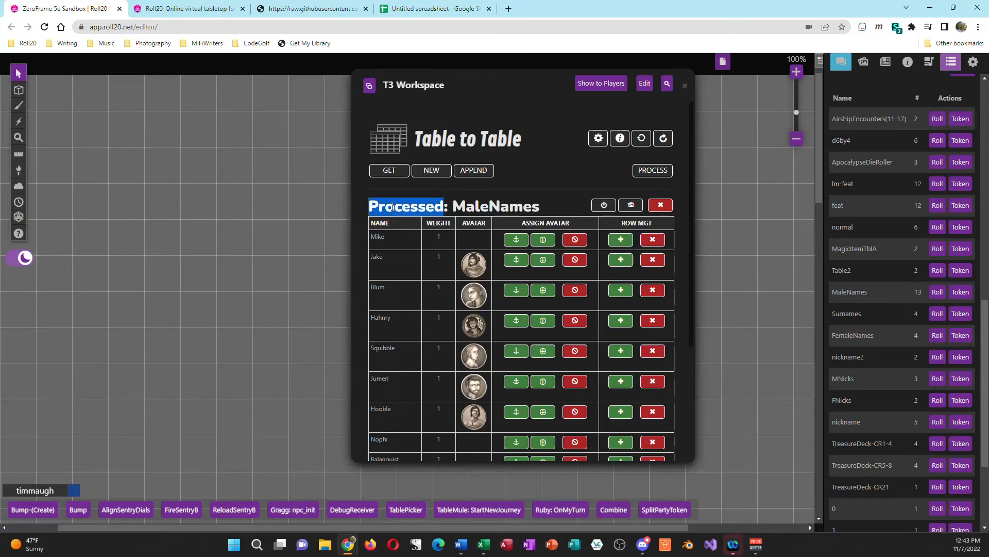
double_click(492, 205)
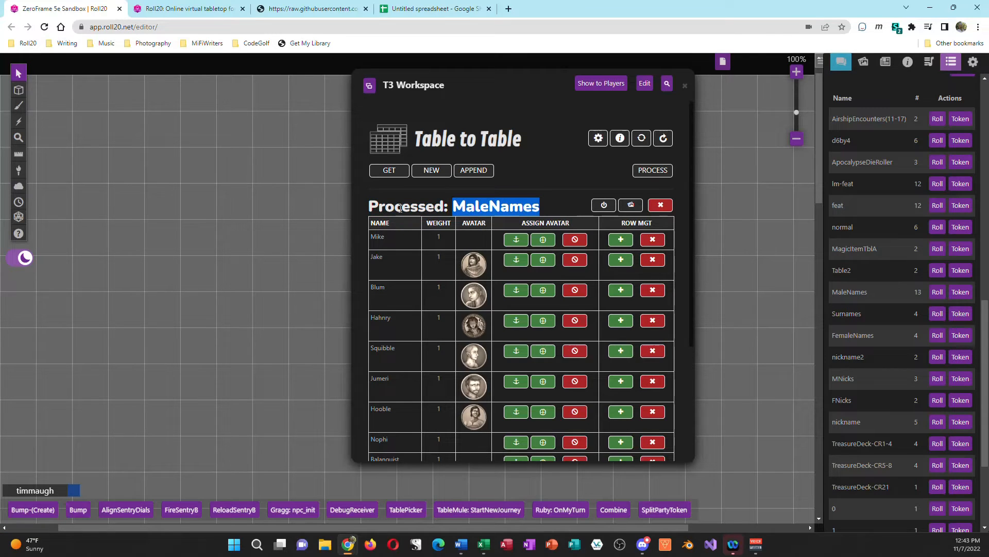
double_click(402, 206)
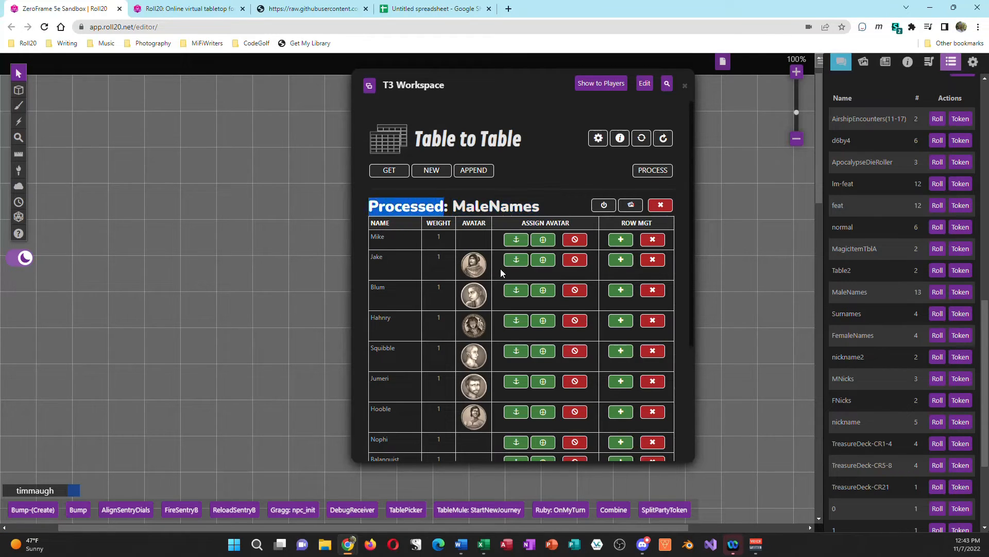
left_click(604, 206)
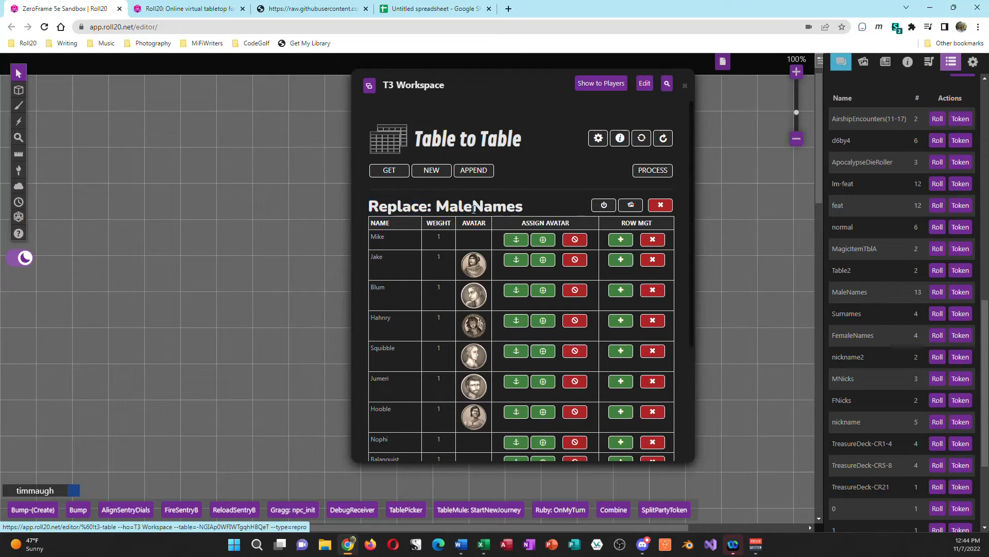
double_click(392, 208)
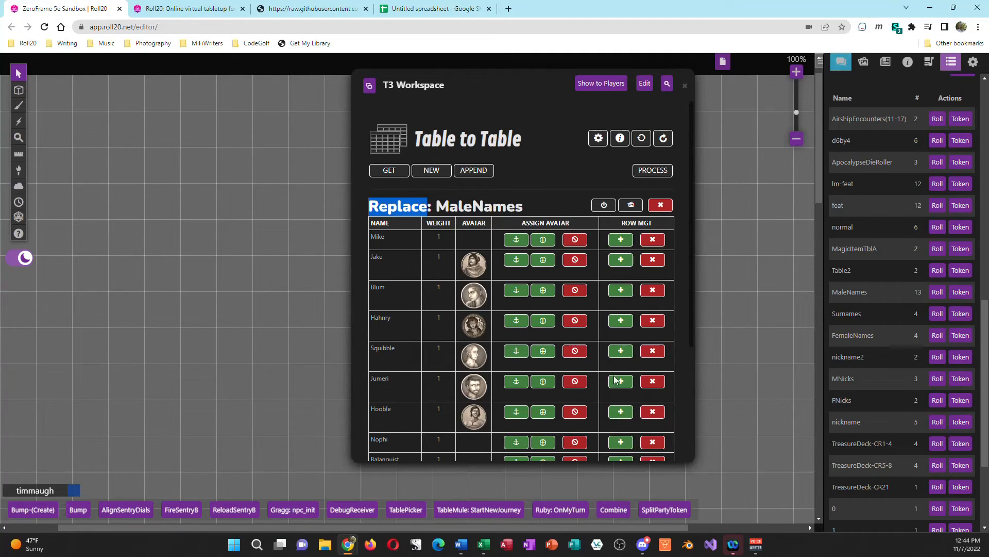
Review the T3 Report in the chat for the deleted and created MaleNames items
left_click(851, 66)
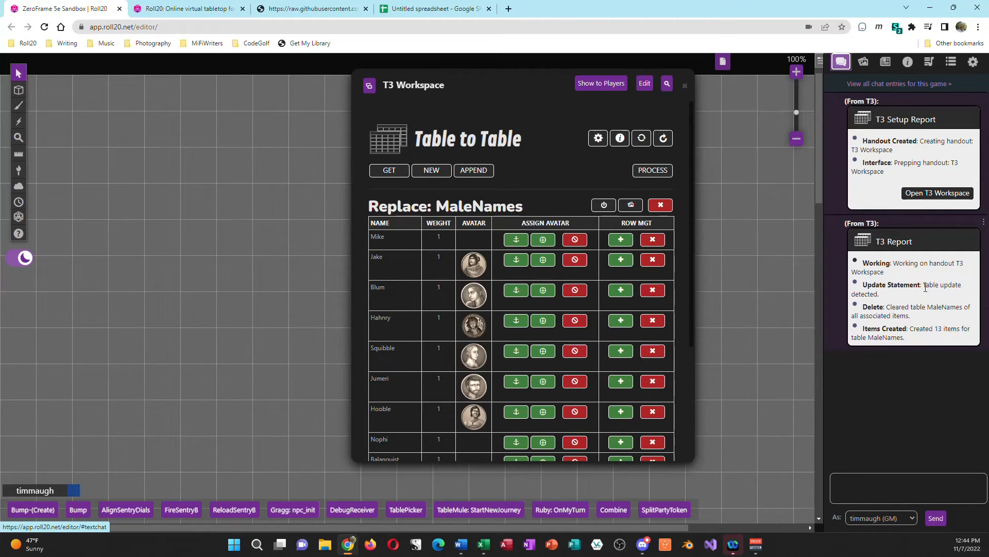
double_click(943, 308)
left_click_drag(933, 329, 953, 329)
left_click(946, 338)
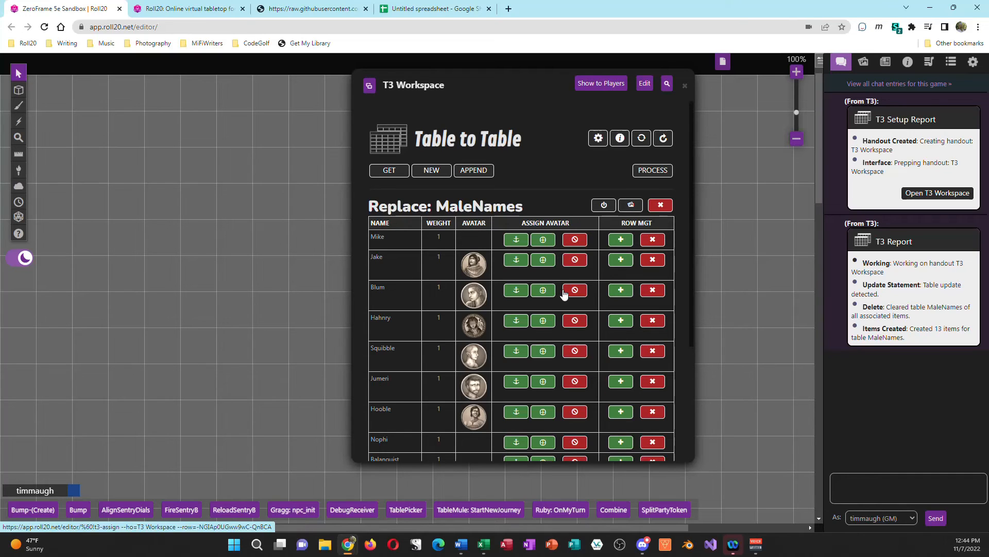
Compare the MaleNames avatars as URLs and as images, widening the handout to fit the URLs
left_click(632, 205)
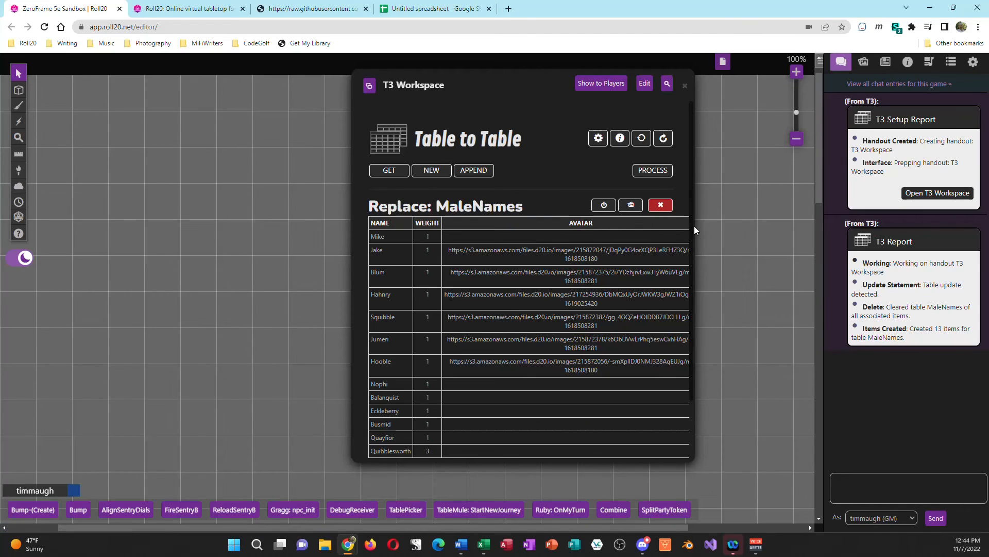
left_click_drag(694, 226, 767, 215)
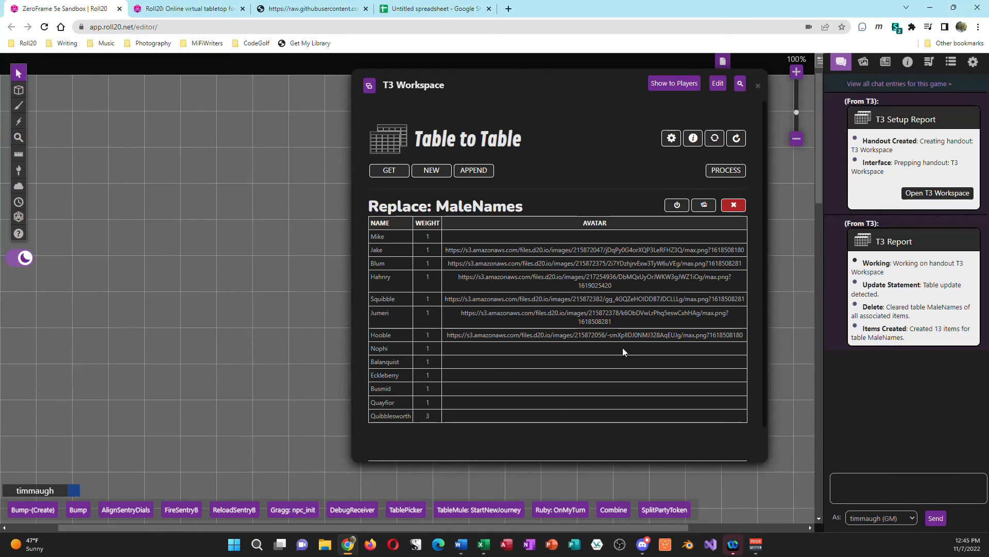
left_click(705, 206)
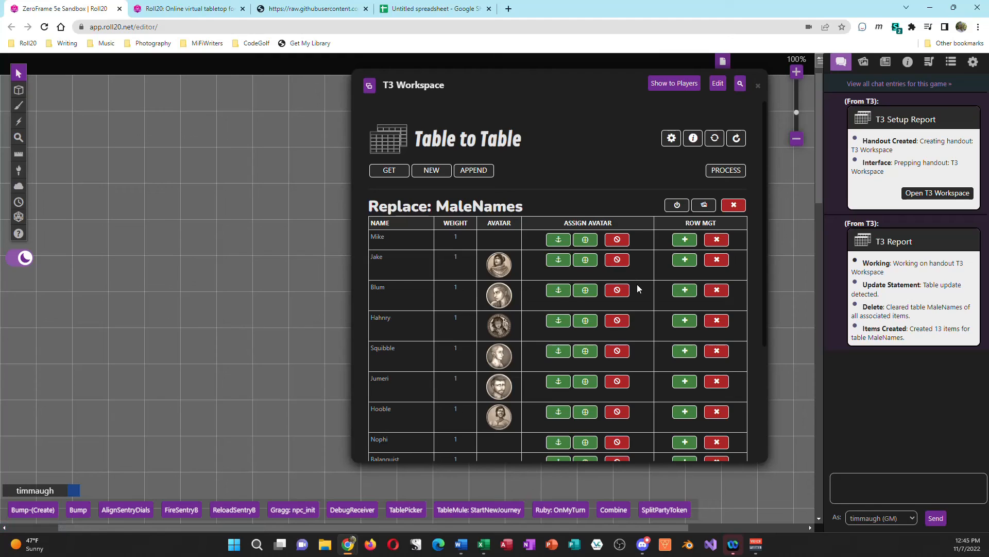
left_click(704, 205)
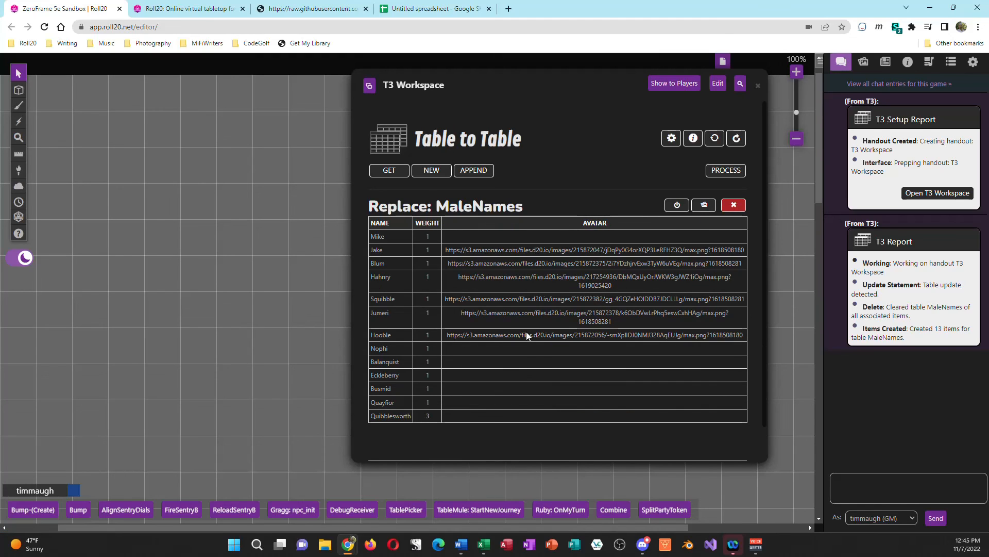
left_click(703, 205)
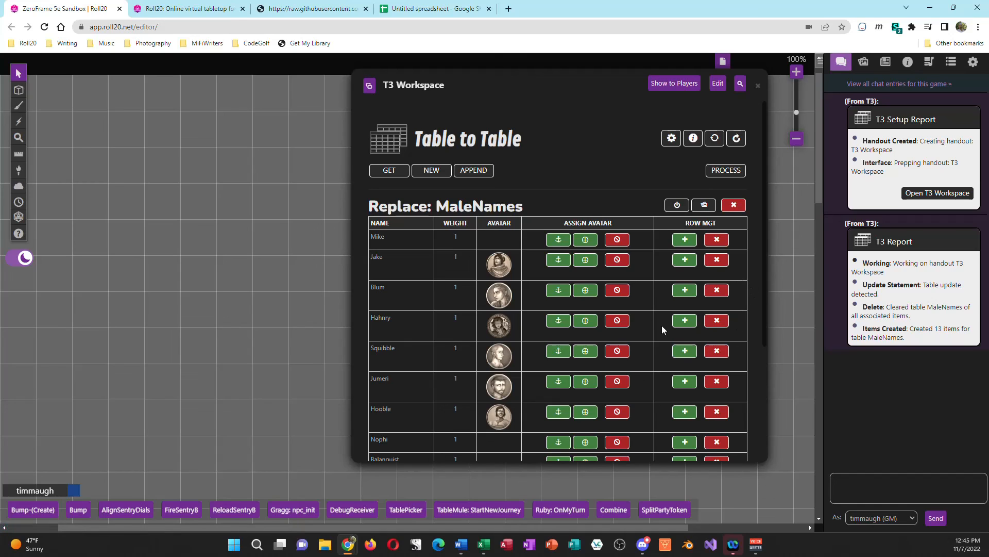
Remove the MaleNames table from the workspace and load it again from the existing tables
left_click(734, 206)
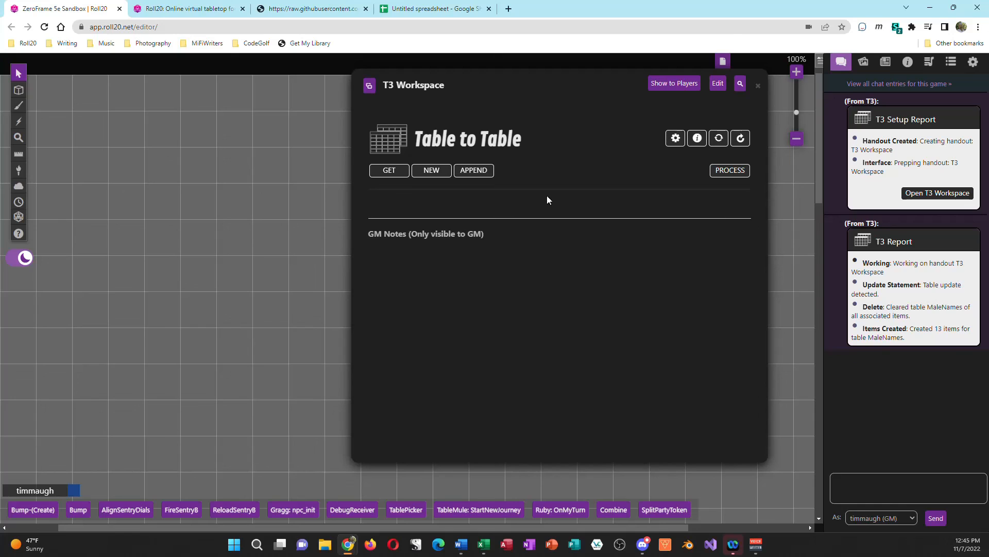
left_click(391, 172)
left_click(542, 283)
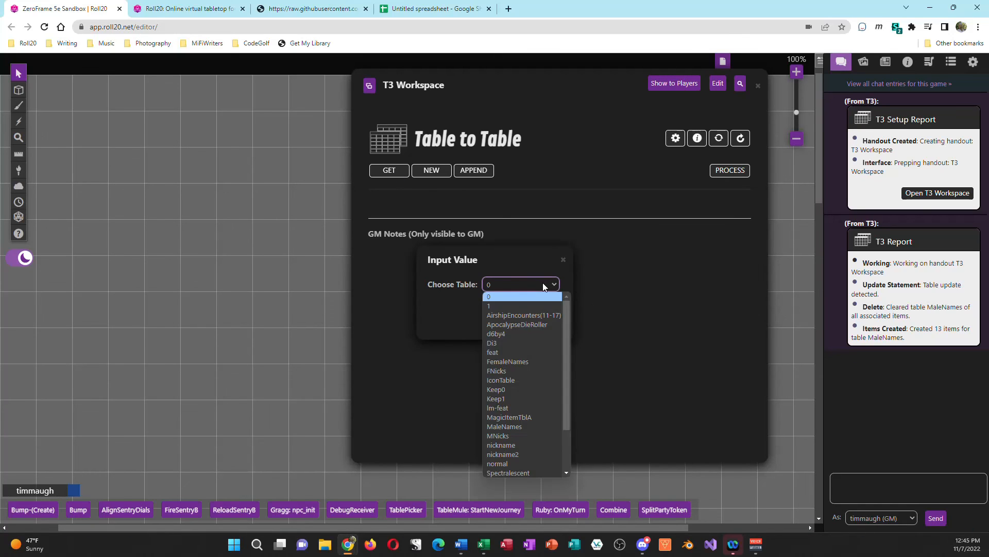
left_click(533, 425)
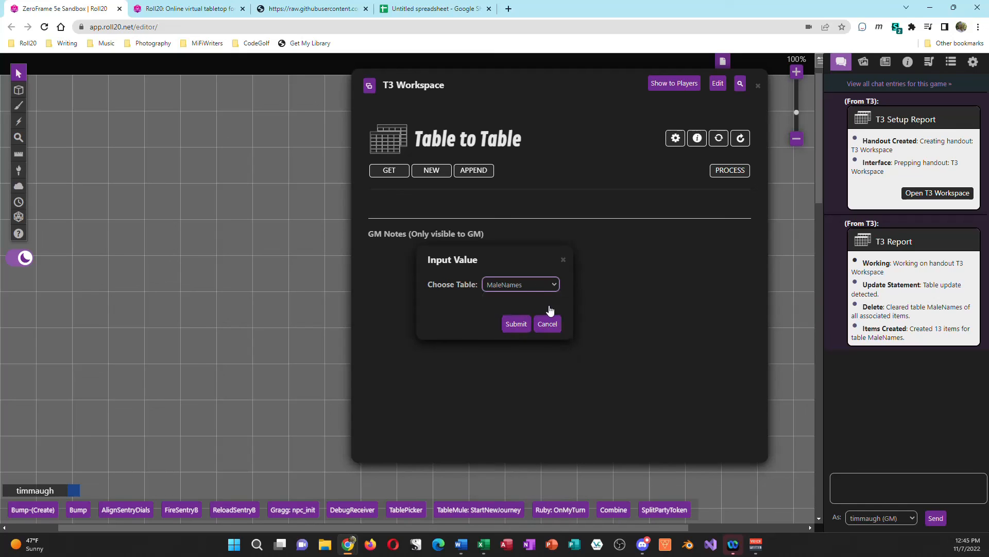
left_click(522, 330)
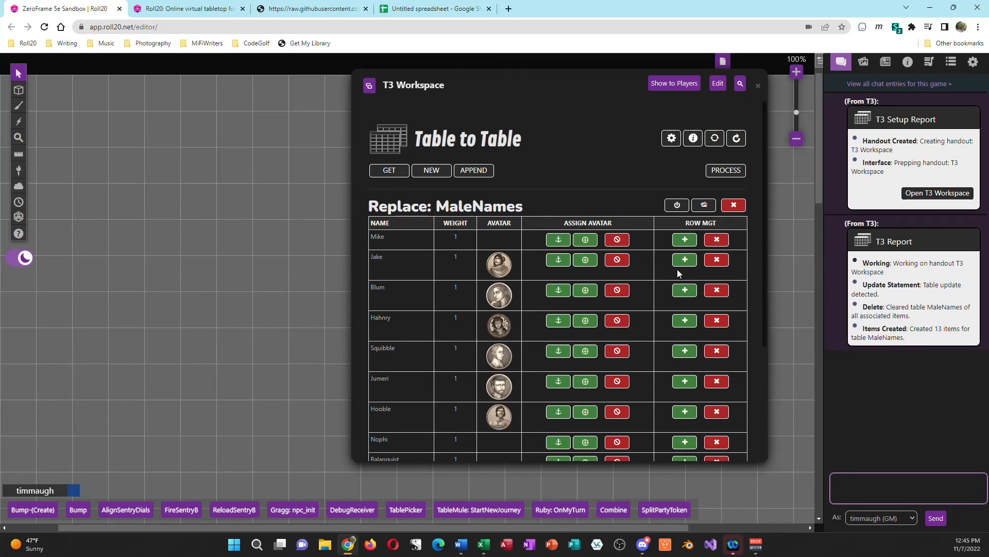